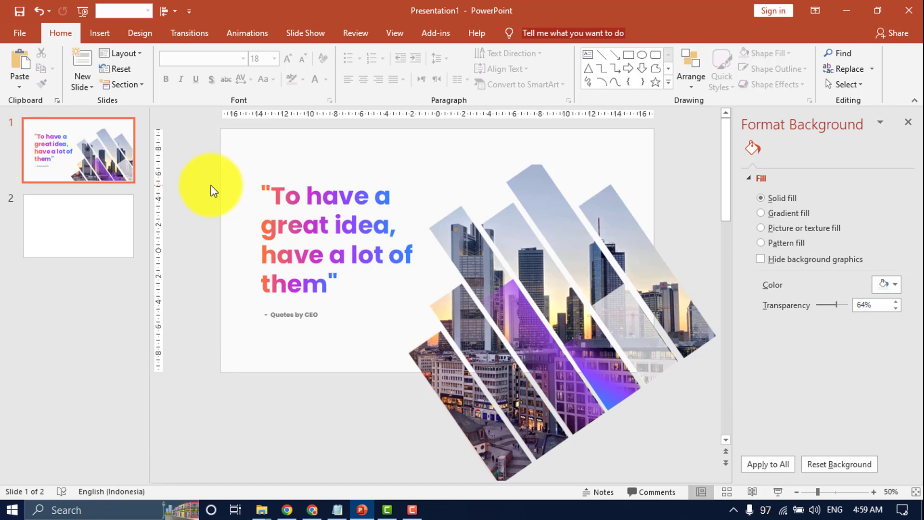
Step: Draw a vertical rectangle 2.2 cm wide and about 10.05 cm tall at the lower edge of slide 2
left_click(87, 225)
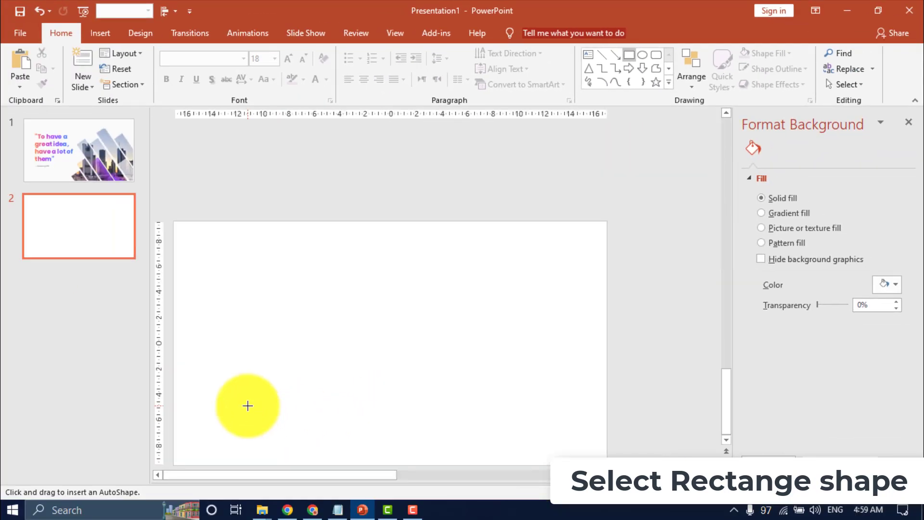
left_click_drag(477, 244, 512, 463)
left_click_drag(493, 243, 493, 305)
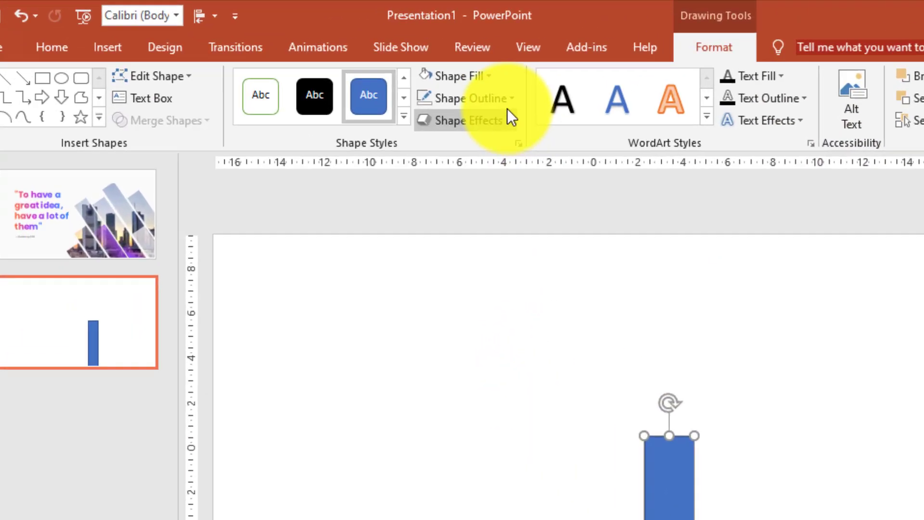
Step: Remove the rectangle's outline and fill it with dark grey
left_click(382, 83)
left_click(376, 69)
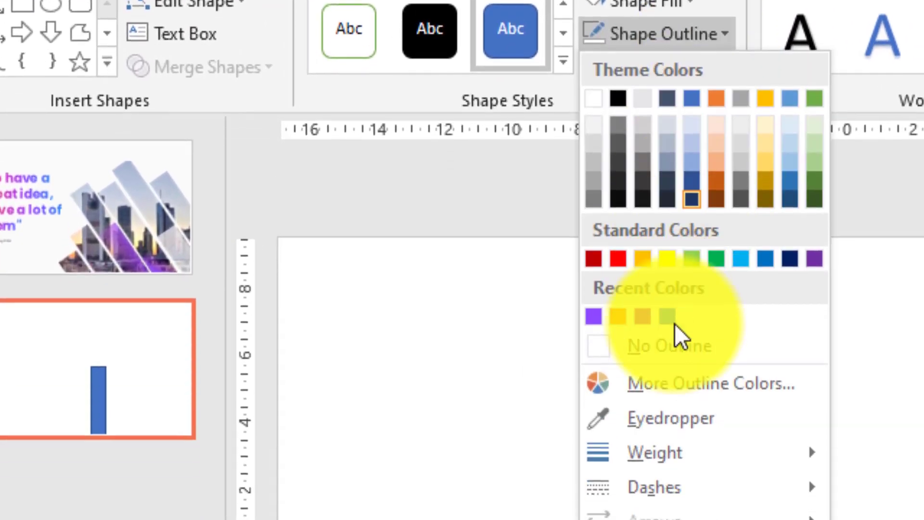
left_click(662, 344)
left_click(686, 2)
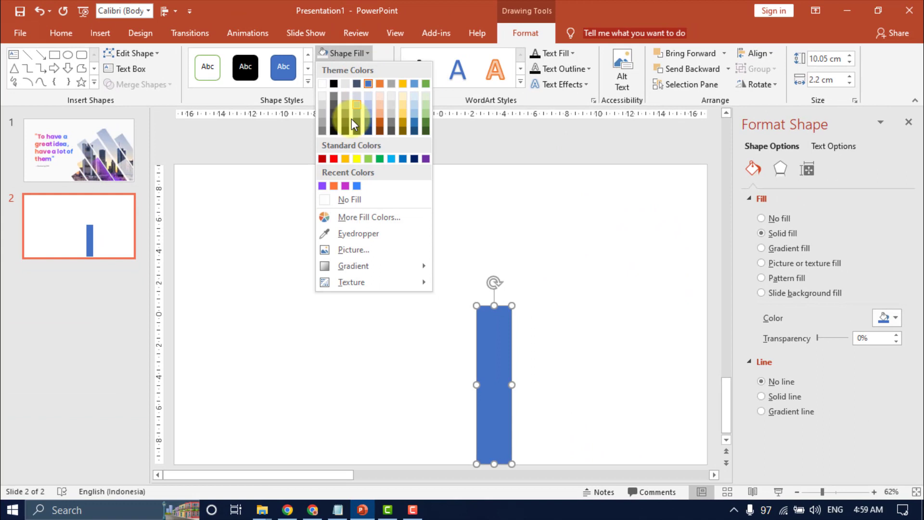
left_click(322, 130)
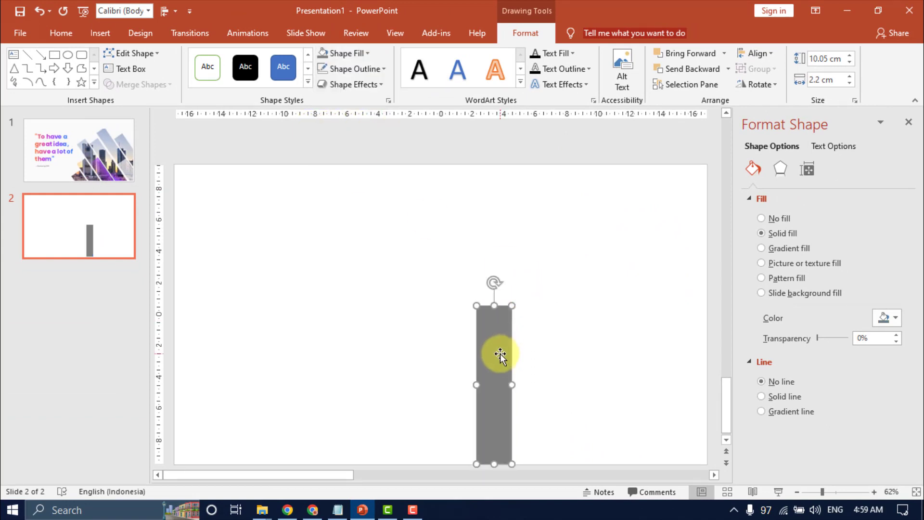
Step: Add two copies of the bar side by side to its right, making them 12.6 cm and 11.39 cm tall
key("ctrl+c")
key("ctrl+v")
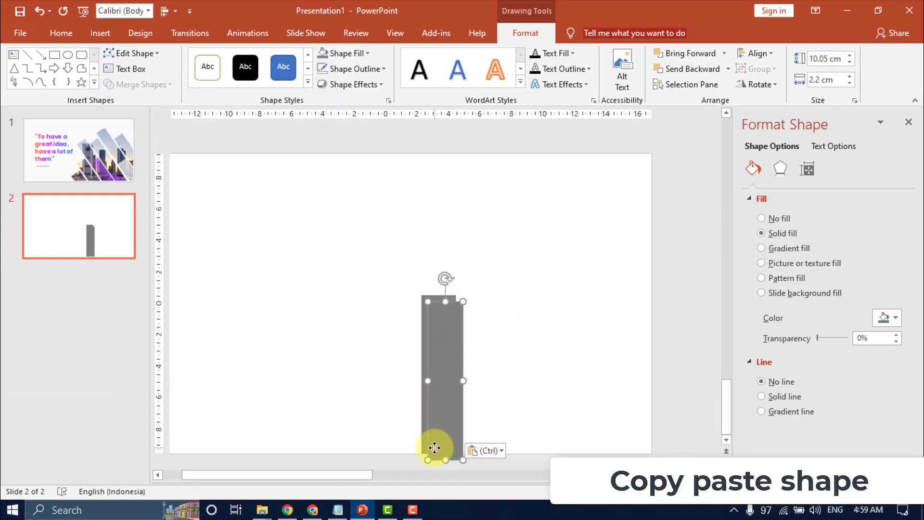
left_click_drag(434, 448, 468, 449)
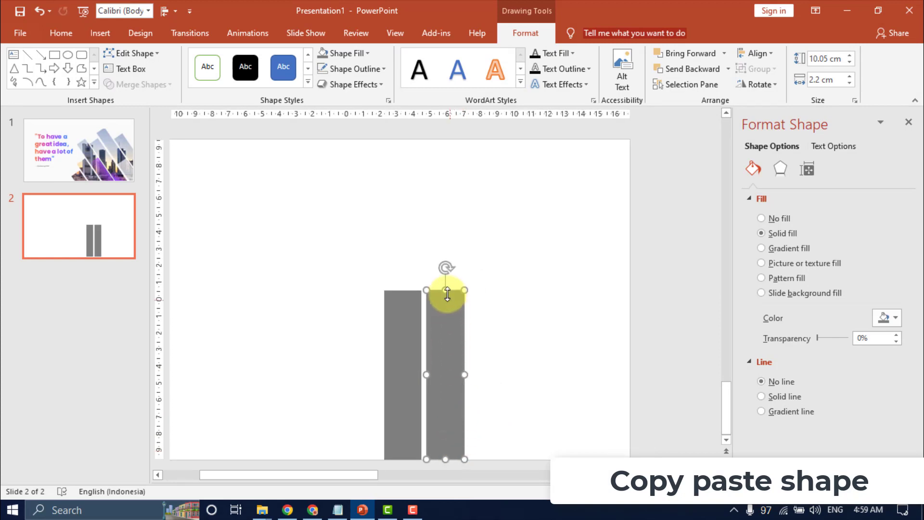
left_click_drag(447, 293, 443, 249)
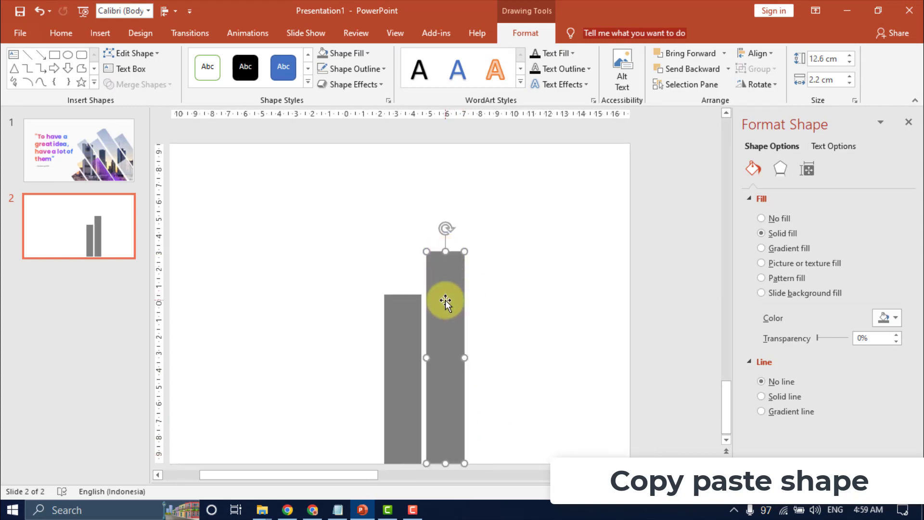
left_click_drag(455, 308, 471, 330)
left_click_drag(480, 247, 479, 270)
Step: Duplicate the third bar, place the copy beside it with the same gap, and stretch it to 13.53 cm tall
key("ctrl+c")
key("ctrl+v")
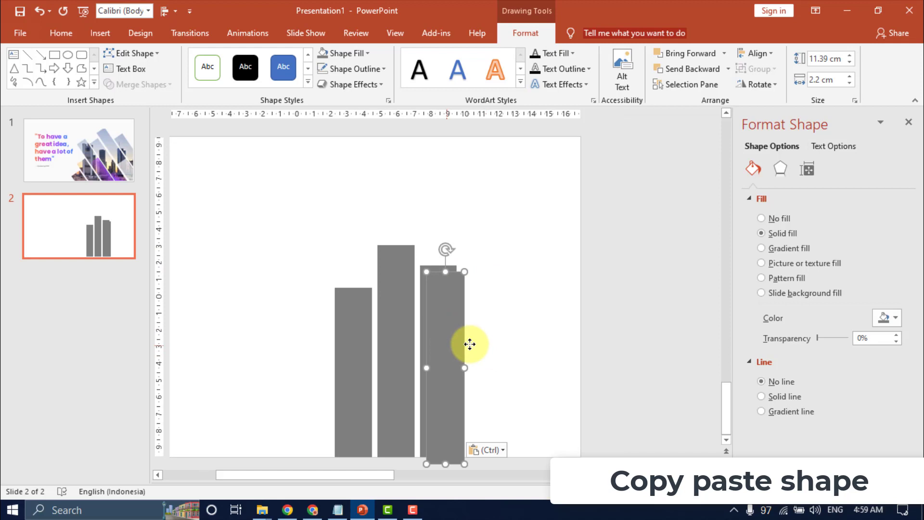
left_click_drag(470, 345, 482, 342)
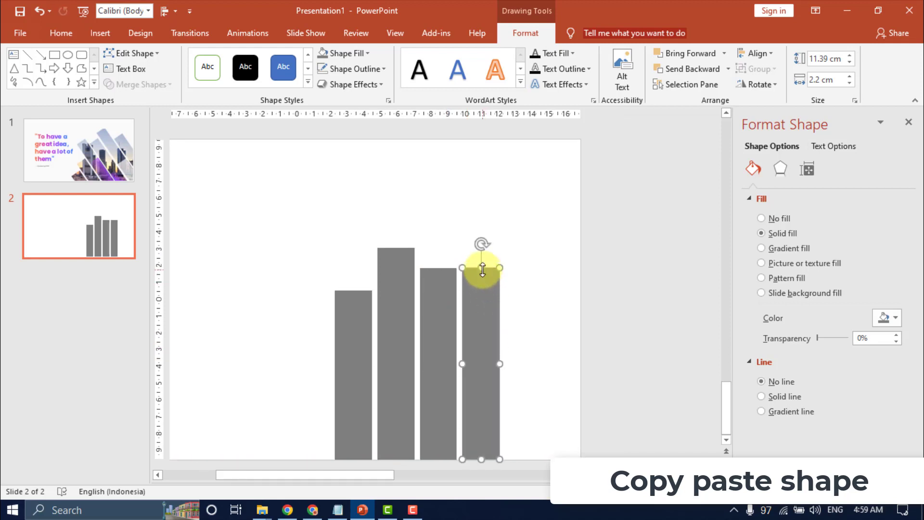
left_click_drag(482, 268, 482, 237)
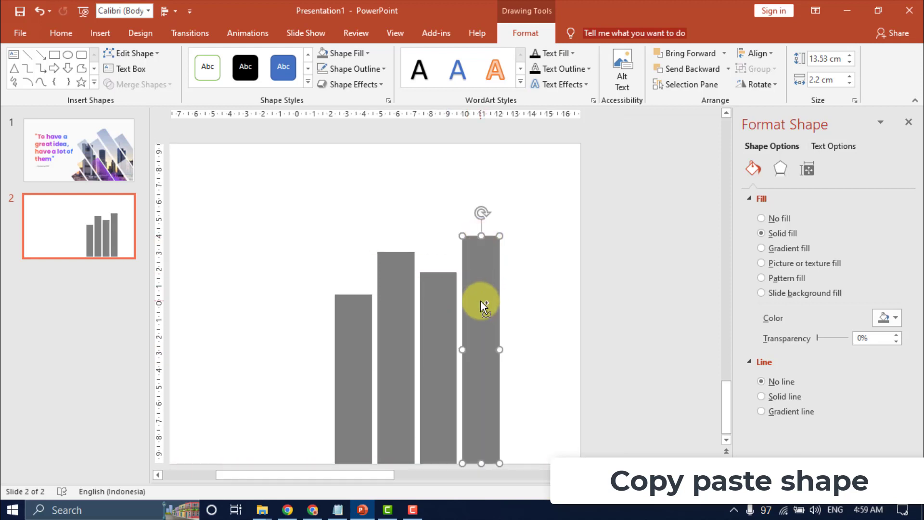
Step: Add a fifth bar by copying the fourth, aligning it alongside, and shortening it to 10.05 cm
key("ctrl+c")
key("ctrl+v")
left_click_drag(445, 328, 480, 320)
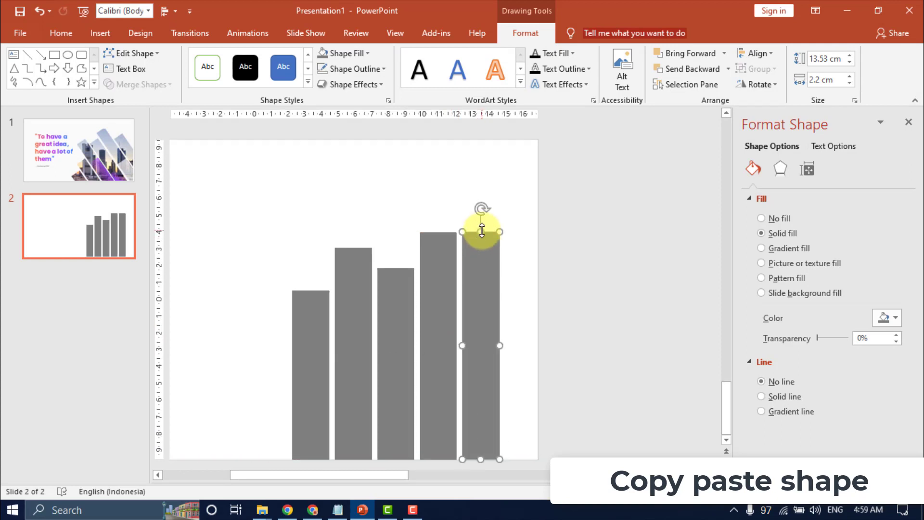
left_click_drag(480, 230, 480, 295)
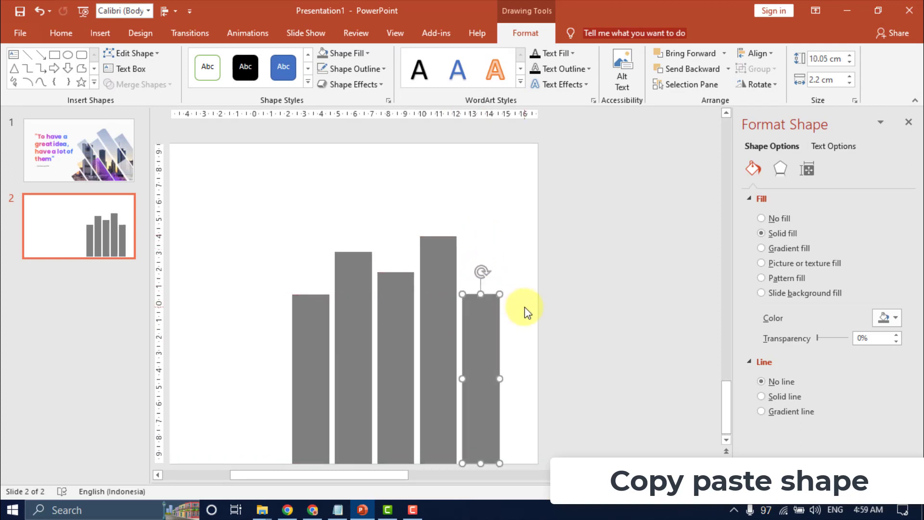
Step: Copy the fifth bar to make a sixth at the slide's right edge and stretch it to 12.6 cm tall
key("ctrl+c")
key("ctrl+v")
left_click_drag(442, 366, 476, 361)
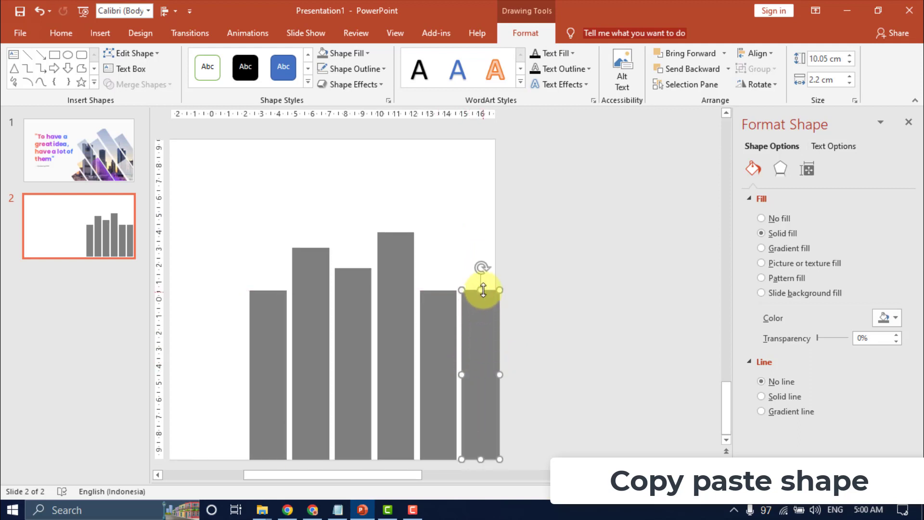
left_click_drag(482, 290, 482, 254)
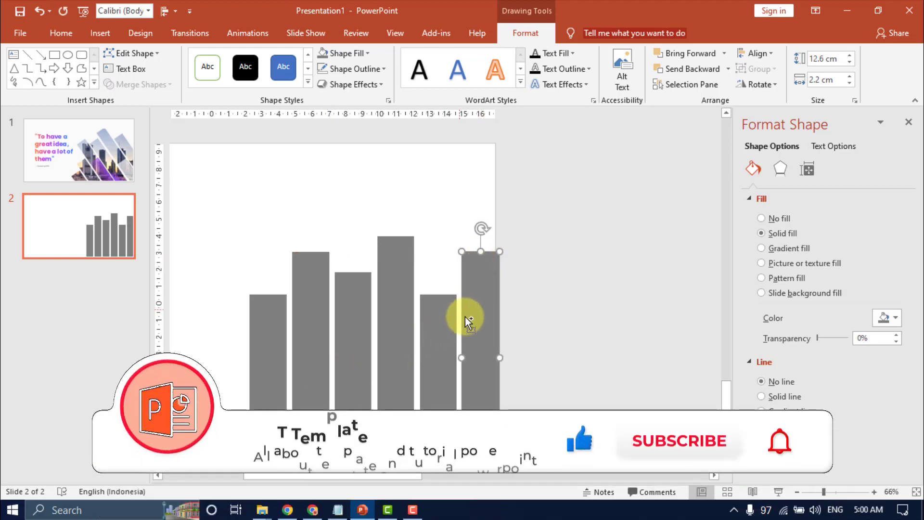
Step: Add two more bars beyond the slide's right edge, the seventh 8.12 cm tall and the eighth slightly shorter
mouse_move(464, 317)
left_mouse_down("ctrl")
mouse_move(473, 346)
mouse_move(477, 313)
left_mouse_up("ctrl")
left_click_drag(480, 248, 480, 326)
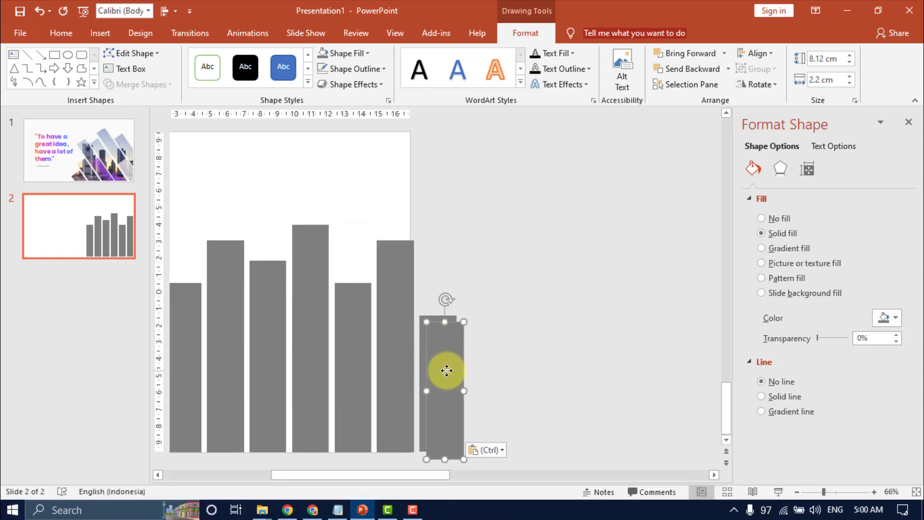
left_click_drag(445, 371, 474, 366)
left_click_drag(480, 327, 478, 345)
left_click(553, 289)
scroll(553, 289, "down", 5)
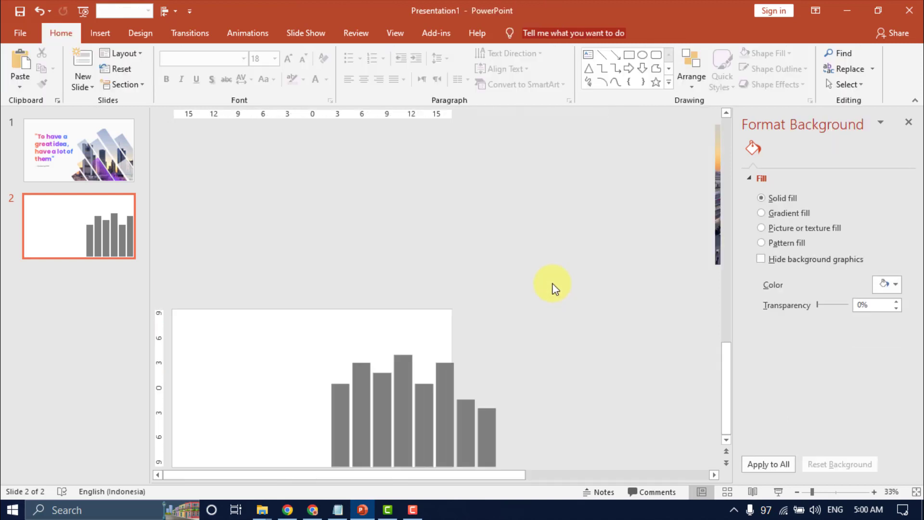
Step: Select all eight grey bars and group them
left_click_drag(456, 459, 260, 334)
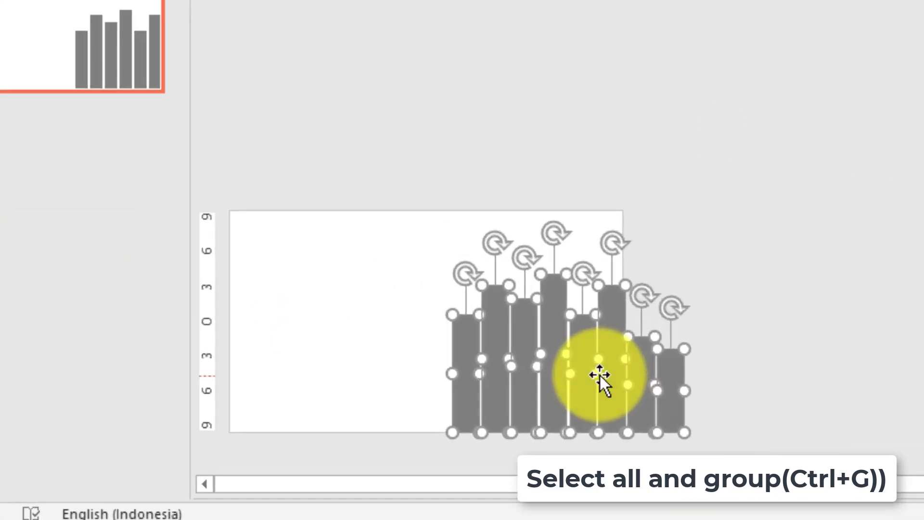
key("ctrl+g")
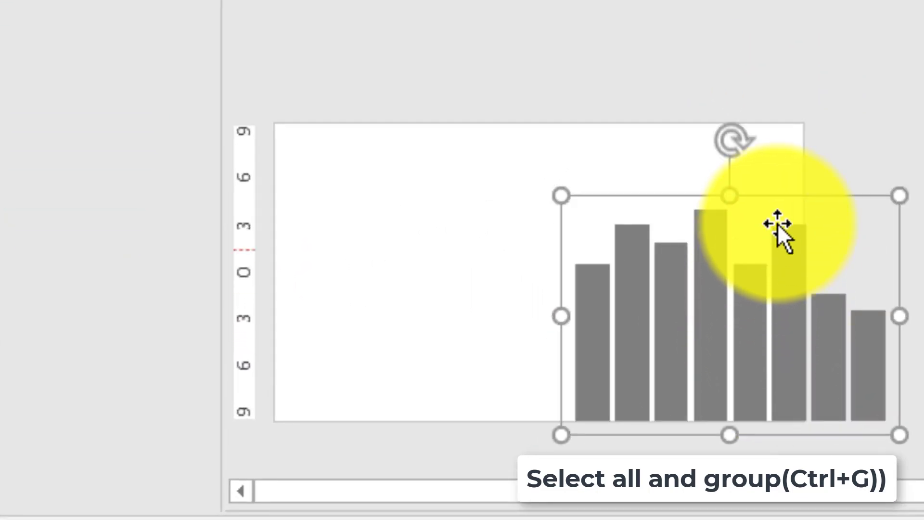
key("ctrl+shift+g")
right_click(746, 304)
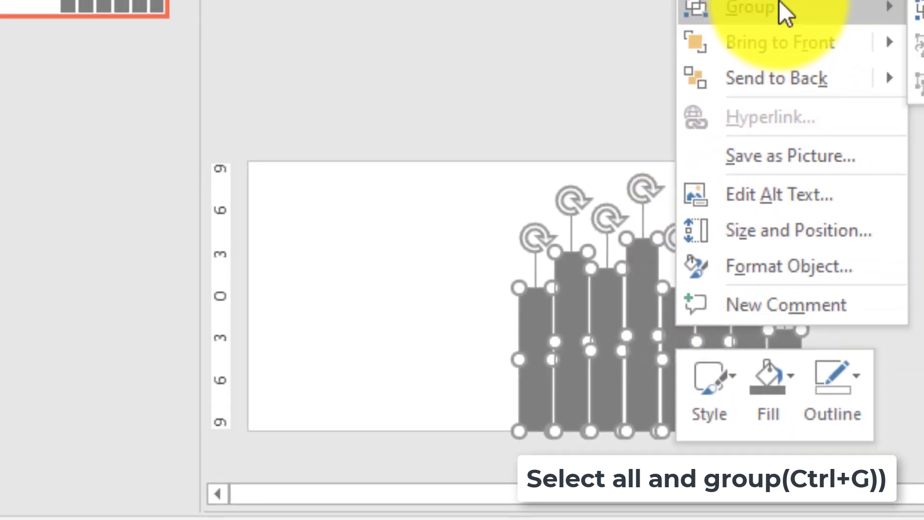
mouse_move(779, 4)
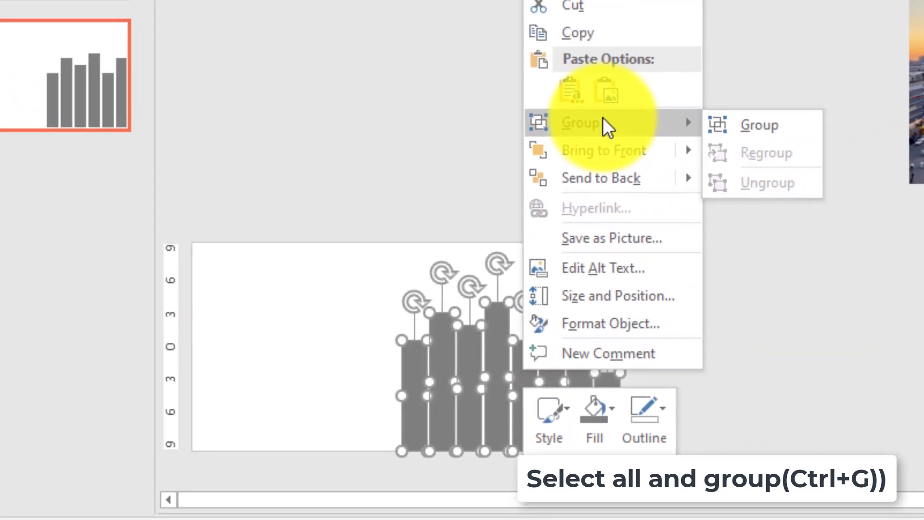
left_click(750, 125)
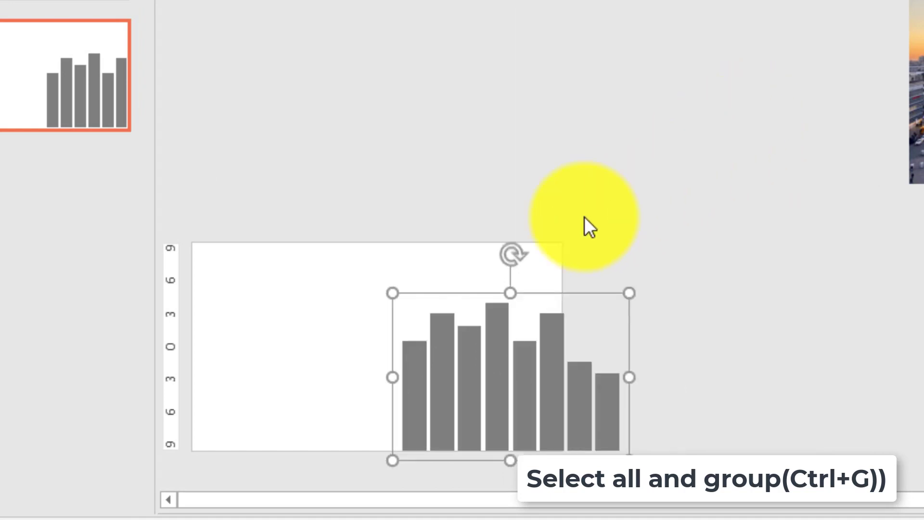
Step: Rotate the bar group counterclockwise into diagonal strips and position it over the slide's lower right corner
left_click_drag(515, 250, 442, 268)
left_click_drag(532, 385, 519, 335)
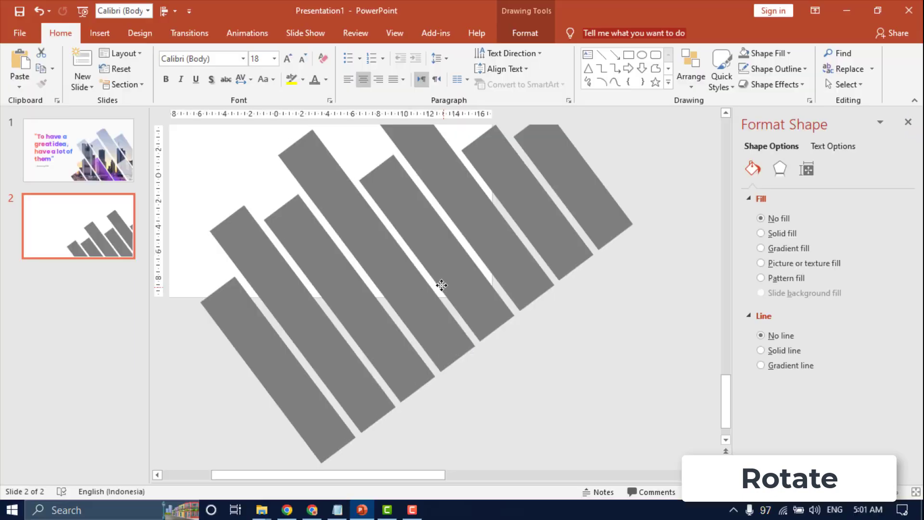
scroll(438, 286, "down", 4, "ctrl")
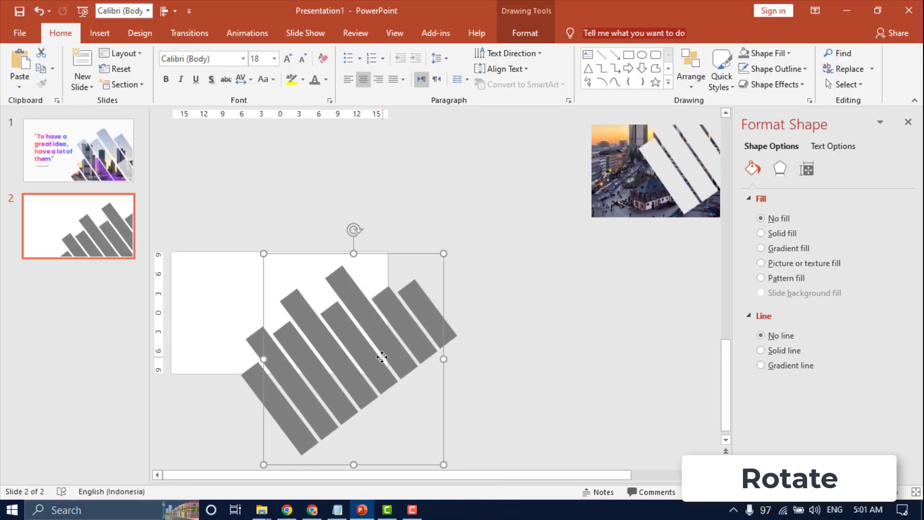
left_click_drag(382, 357, 373, 371)
left_click(479, 339)
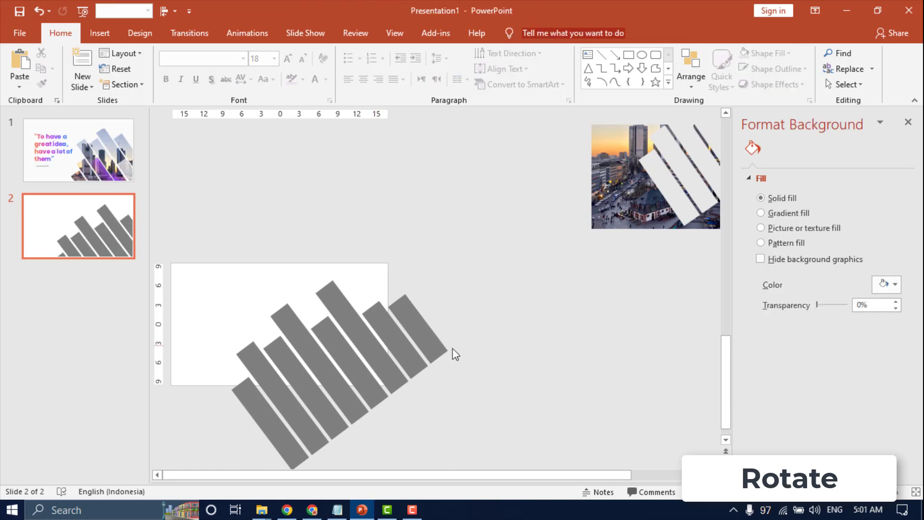
Step: Insert the city skyline picture from the FILES (E:) drive and place it over the diagonal bars
scroll(453, 348, "down", 4, "ctrl")
left_click_drag(380, 260, 519, 380)
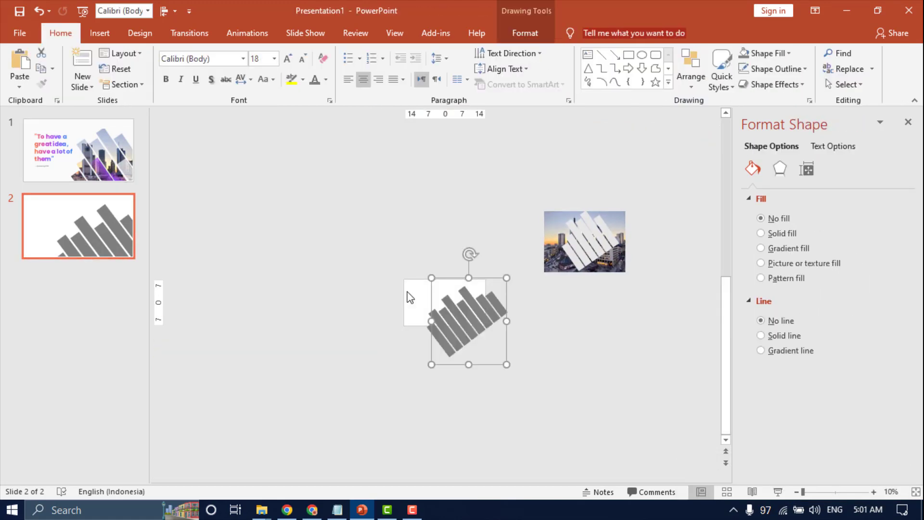
scroll(455, 325, "up", 3, "ctrl")
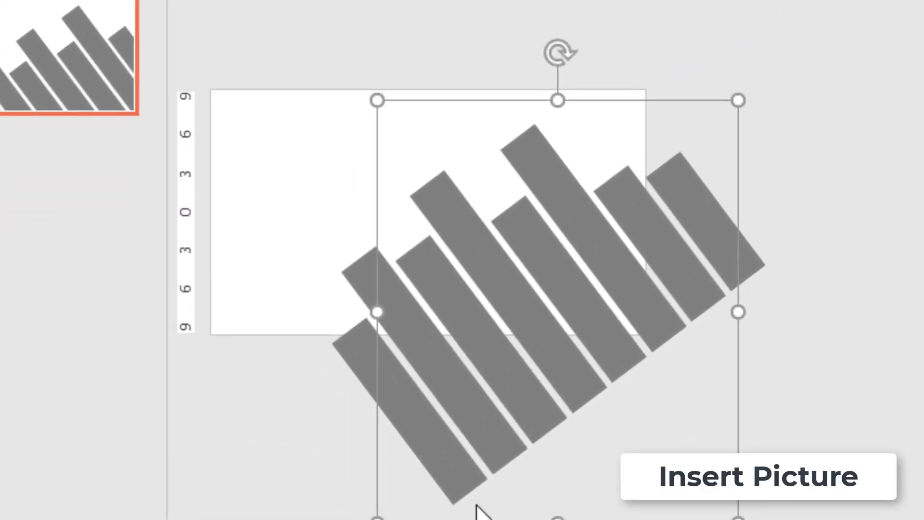
mouse_move(262, 510)
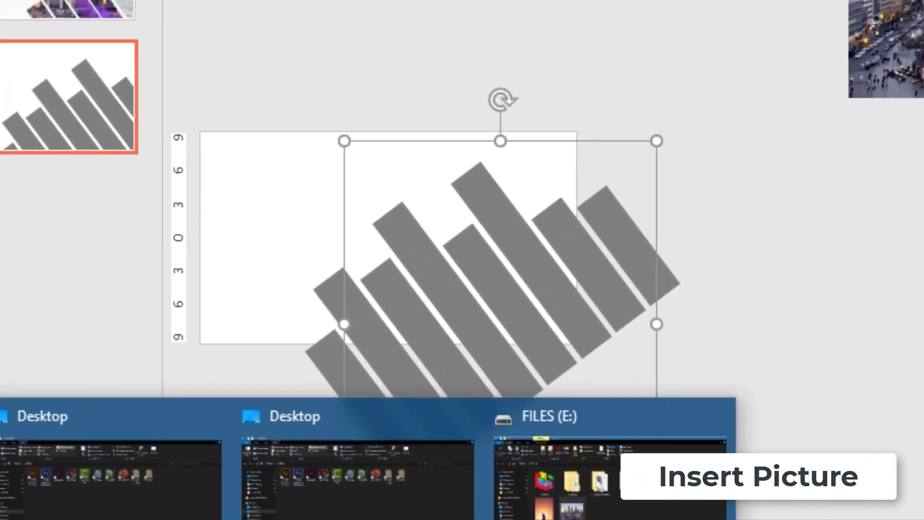
left_click(684, 474)
left_click_drag(308, 343, 490, 382)
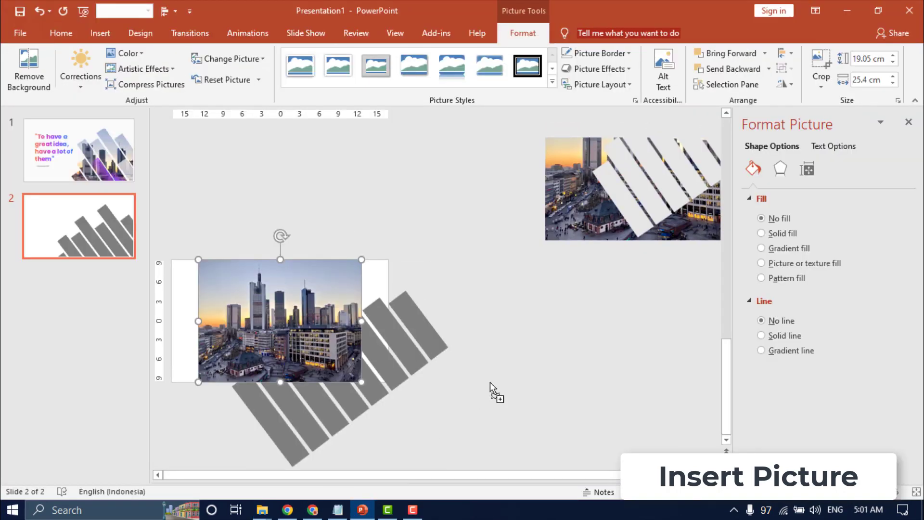
left_click_drag(297, 322, 329, 326)
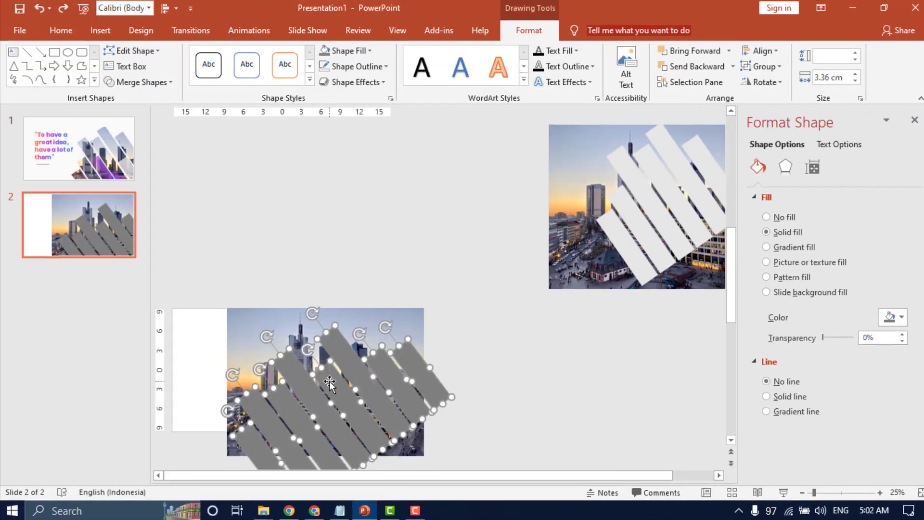
Step: Send the selected diagonal bars behind the skyline picture
right_click(332, 375)
left_click(581, 187)
scroll(674, 227, "down", 3)
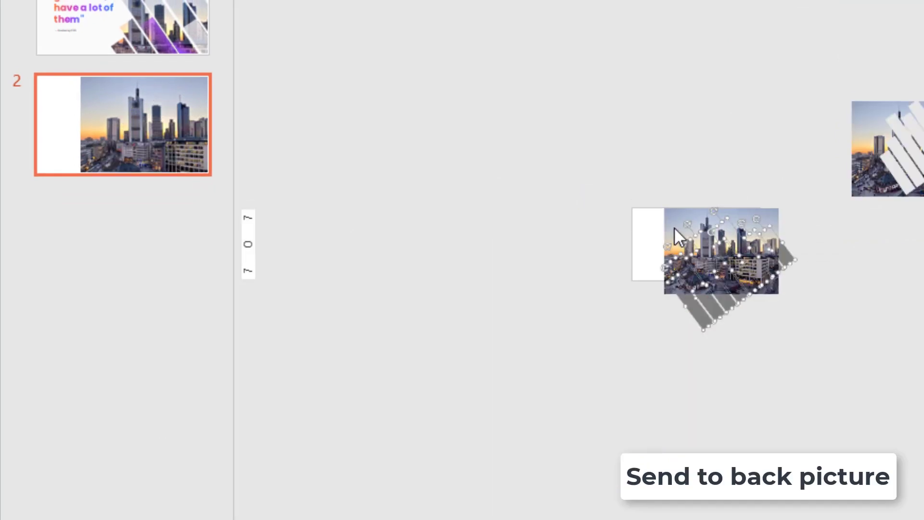
Step: Merge the skyline picture and all the bars with Fragment, and move the leftover background piece off the slide
left_click(611, 169)
left_click_drag(596, 141, 824, 379)
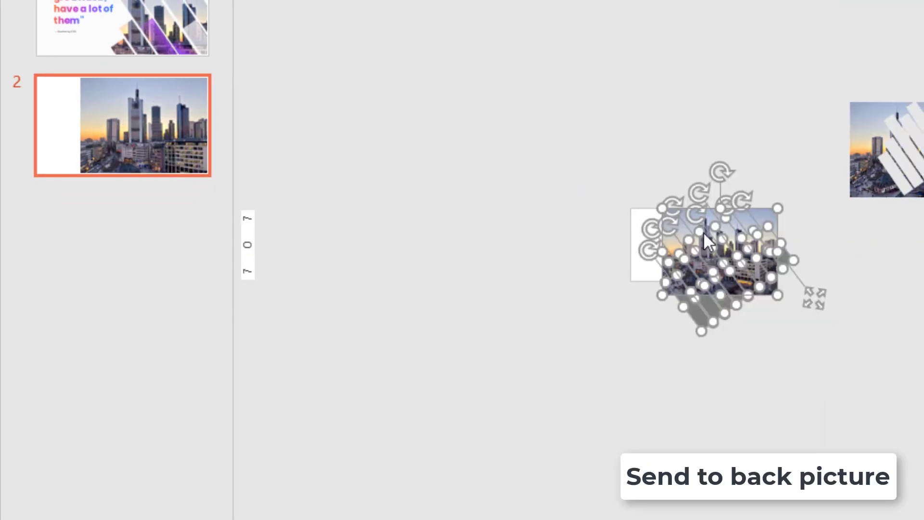
left_click(206, 50)
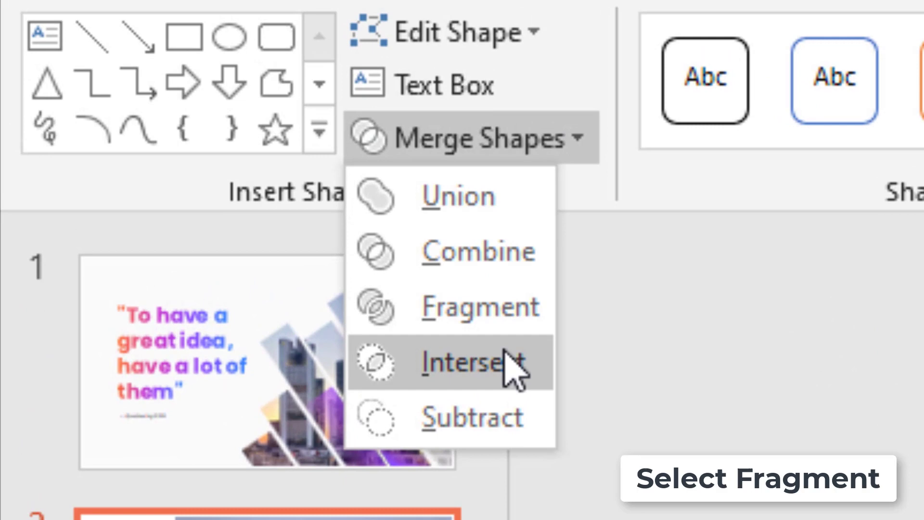
left_click(177, 112)
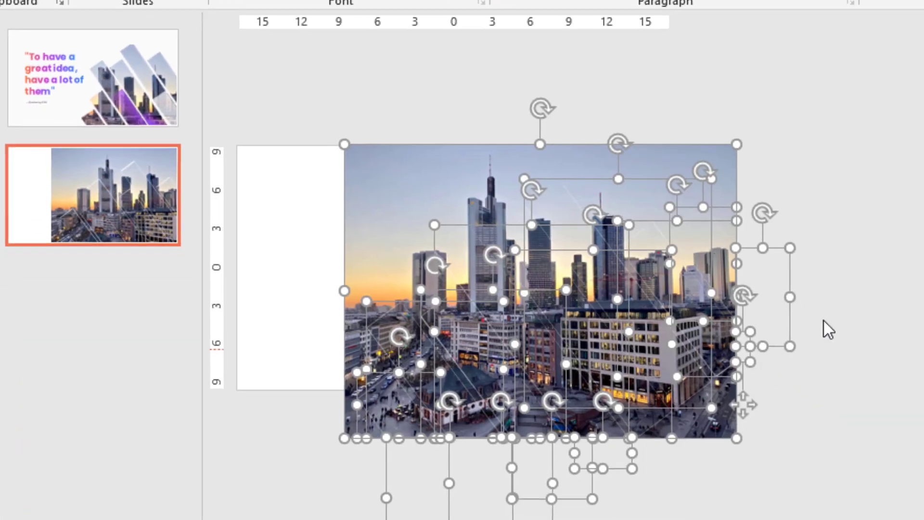
left_click(824, 322)
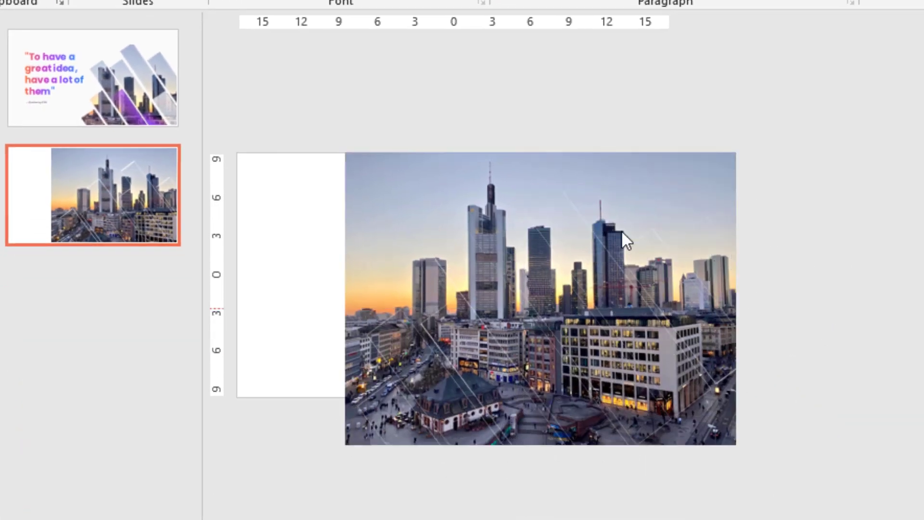
left_click_drag(388, 201, 865, 291)
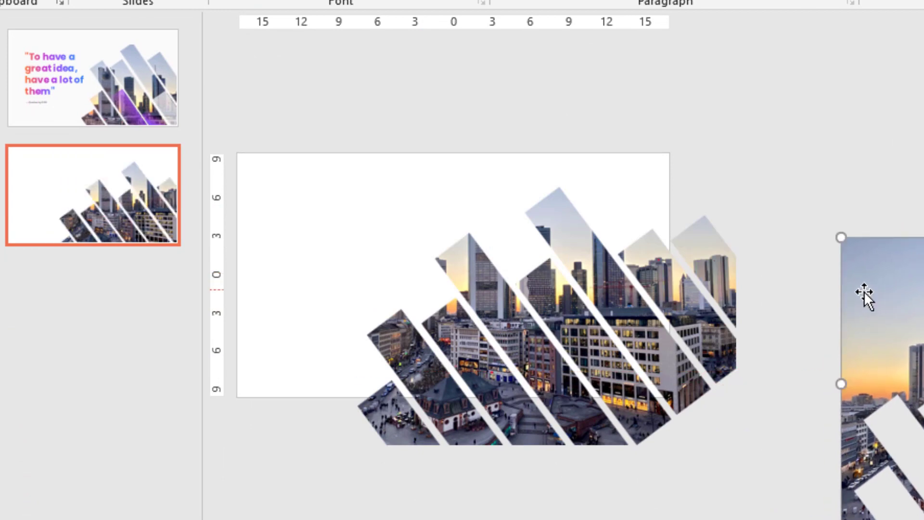
Step: Move the leftover skyline background pieces away from the slide, clear of the diagonal picture strips
scroll(713, 266, "down", 1)
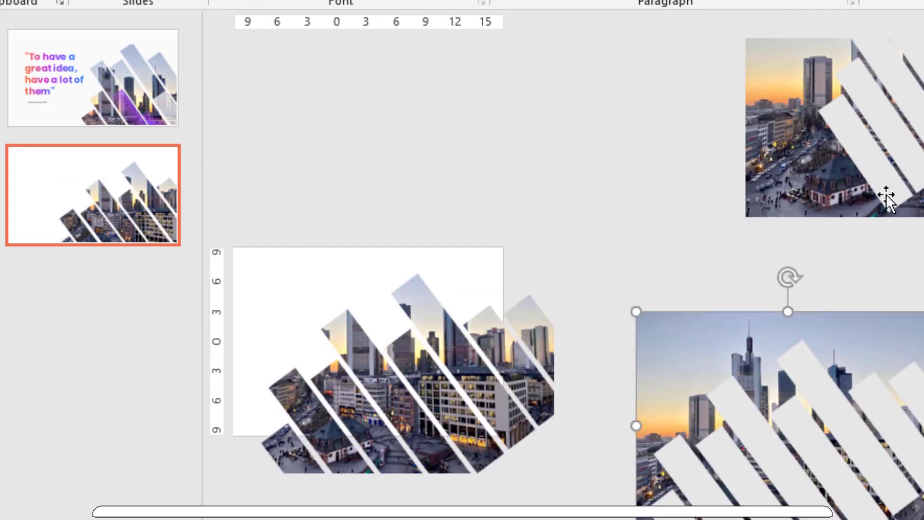
left_click(887, 196)
left_click(831, 385)
left_click(825, 409)
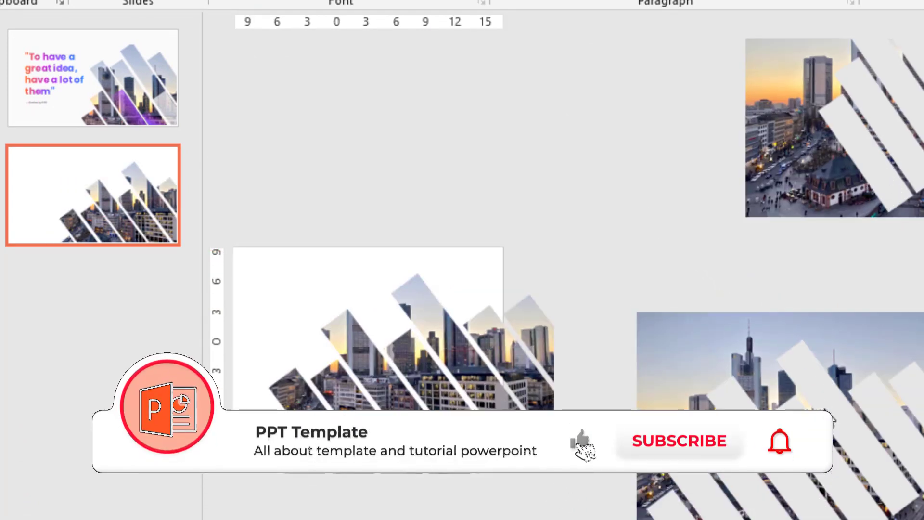
left_click_drag(818, 385, 798, 200)
left_click(813, 402)
left_click(850, 382)
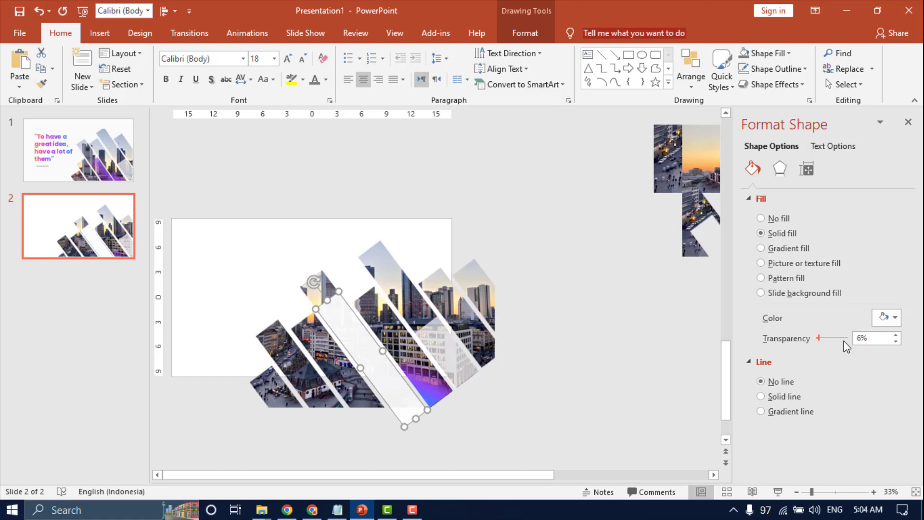
Step: Shorten the white overlay bar from its upper end and set its fill transparency to 30%
left_click_drag(822, 338, 835, 343)
left_click_drag(328, 300, 332, 304)
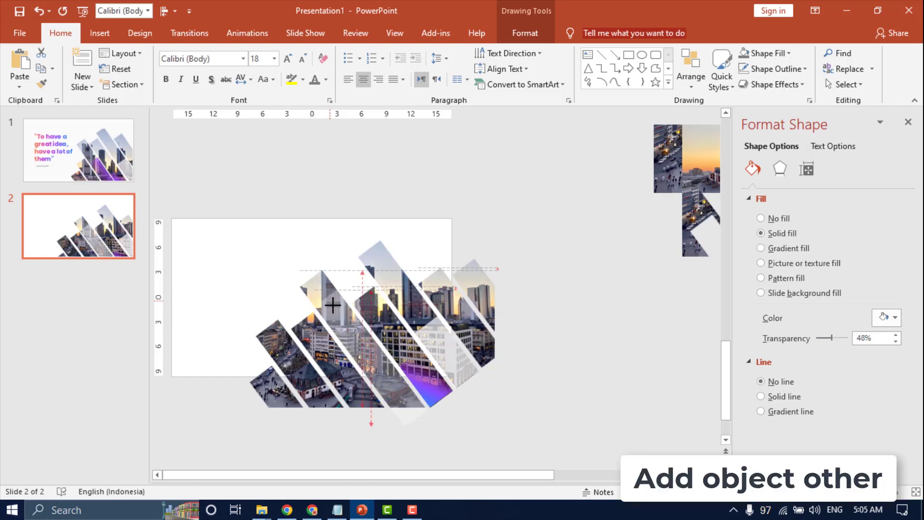
left_click_drag(353, 336, 352, 335)
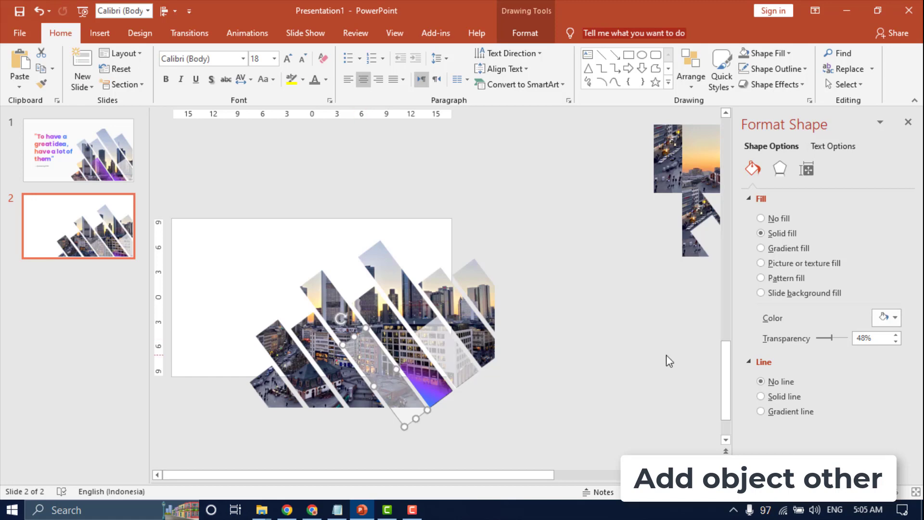
left_click_drag(833, 336, 829, 340)
left_click(552, 372)
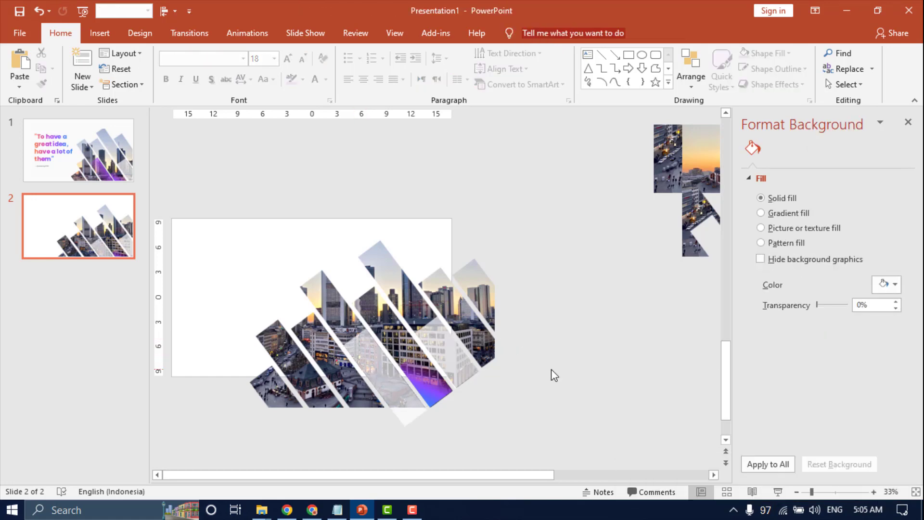
Step: Duplicate the semi-transparent white bar and place the copy over the lower part of a diagonal strip near the skyline's left end
left_click(389, 383)
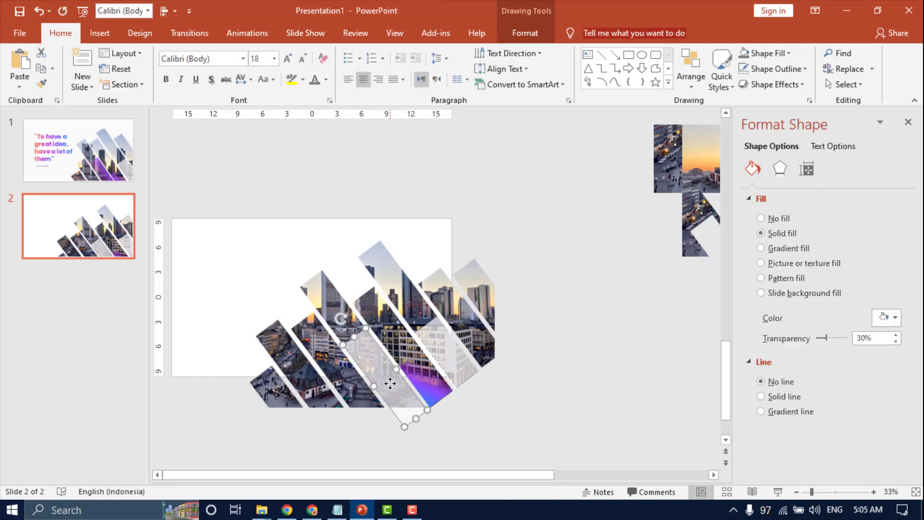
left_click_drag(401, 393, 323, 405)
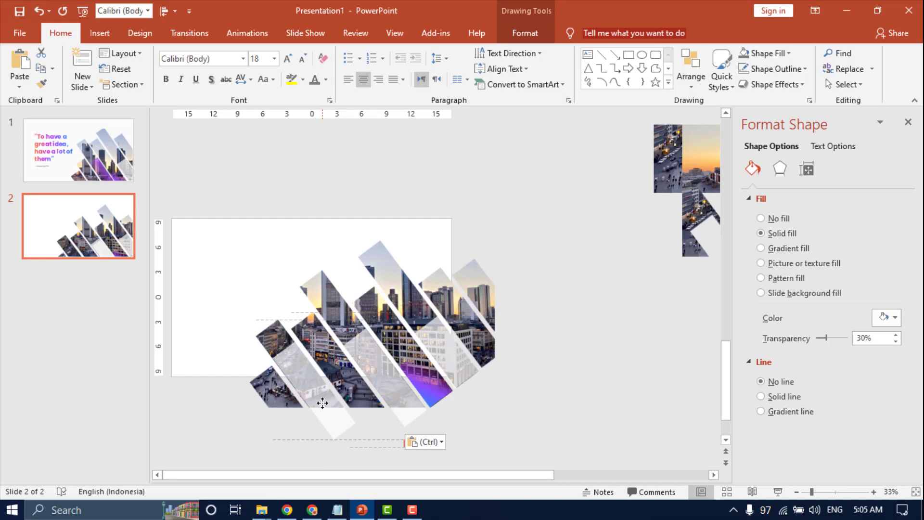
left_click_drag(322, 403, 323, 404)
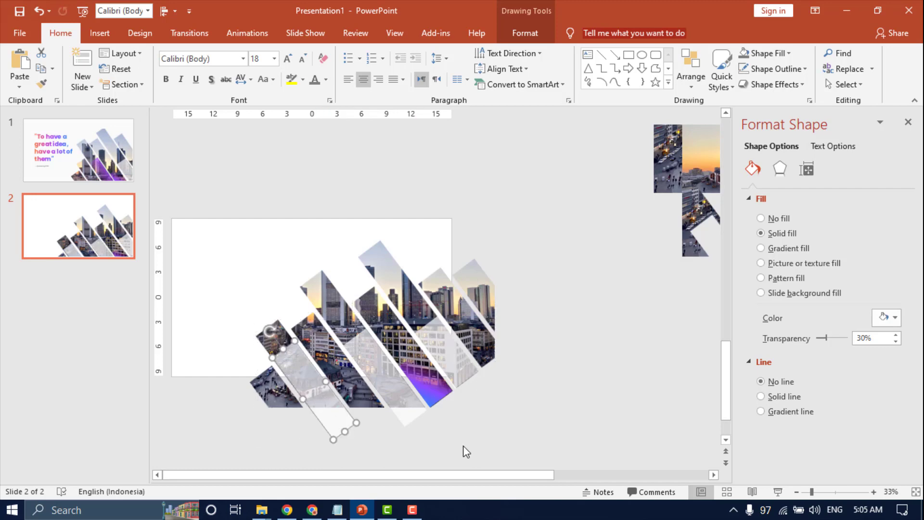
Step: Copy the gradient quote text and the "Quotes by CEO" caption from slide 1 to slide 2, with the caption below the quote
key("ctrl+v")
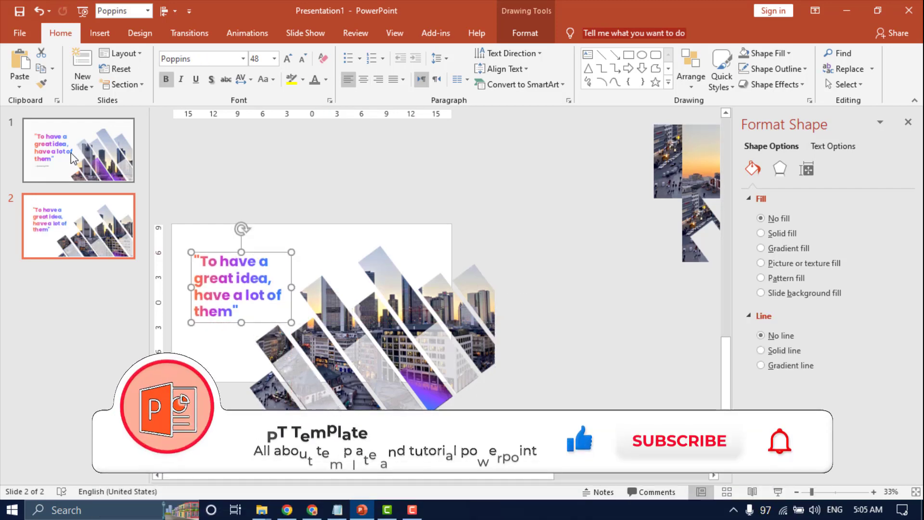
left_click(127, 166)
left_click(356, 336)
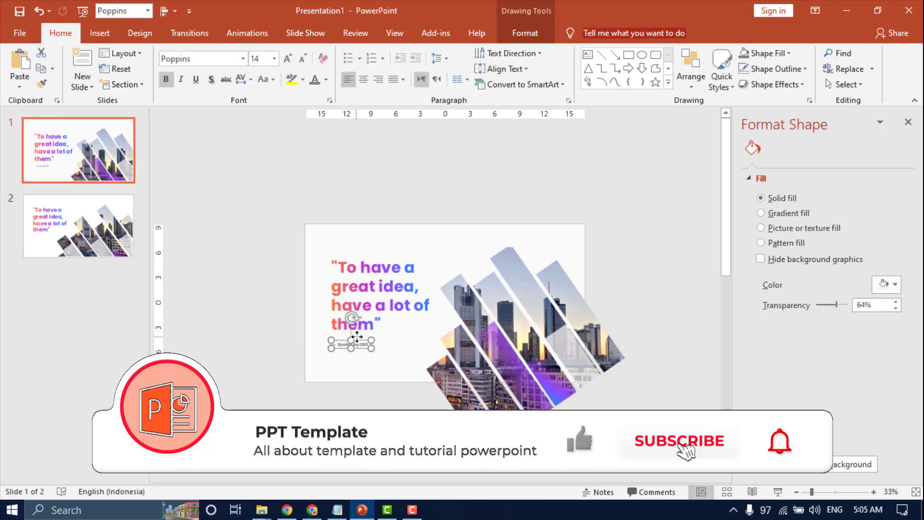
left_click(77, 250)
key("ctrl+v")
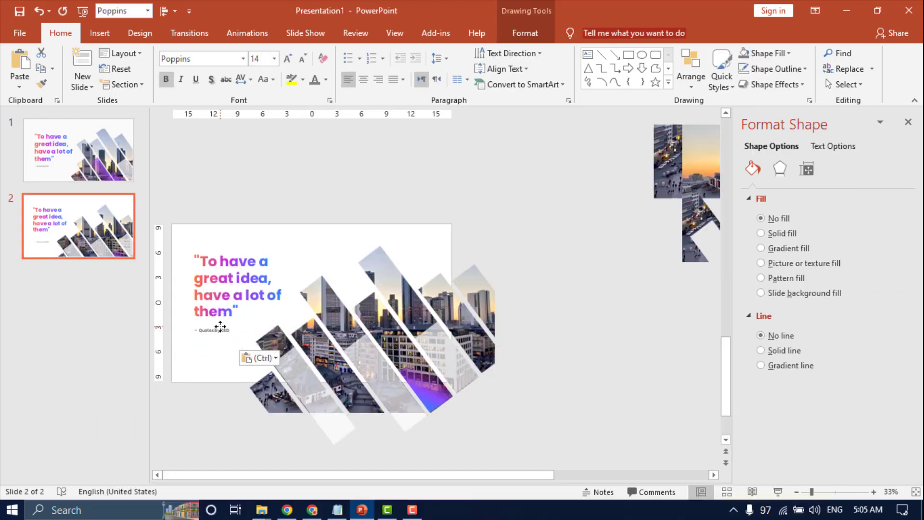
left_click(534, 369)
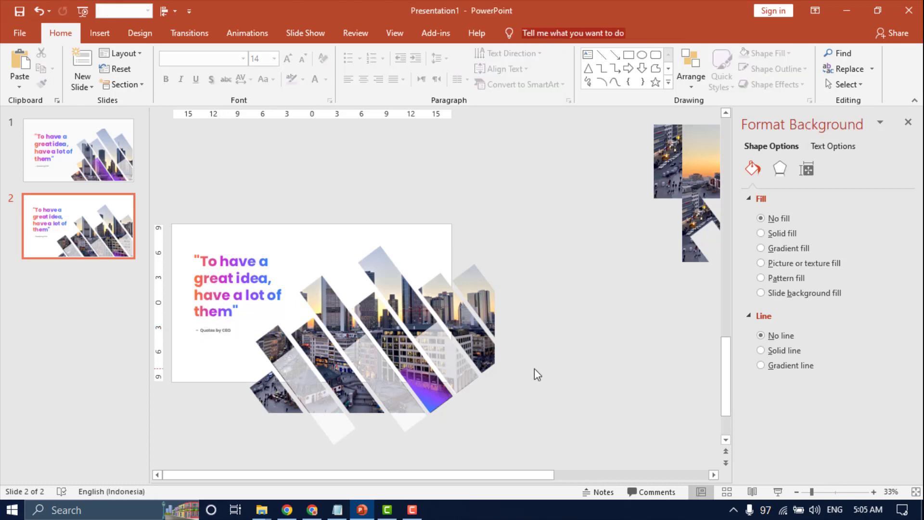